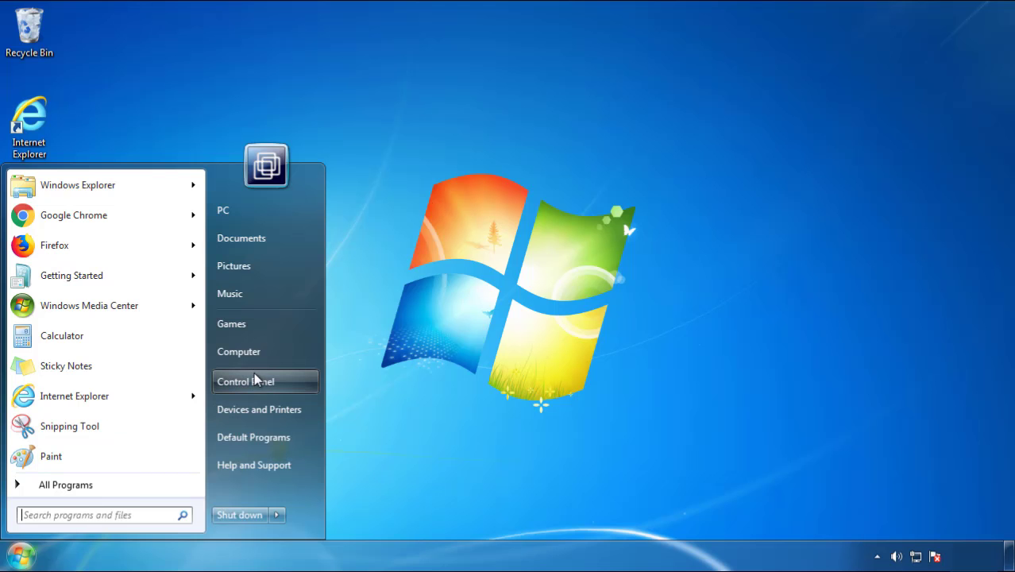
Open Programs and Features from Control Panel and sort by Installed On, newest first
left_click(254, 373)
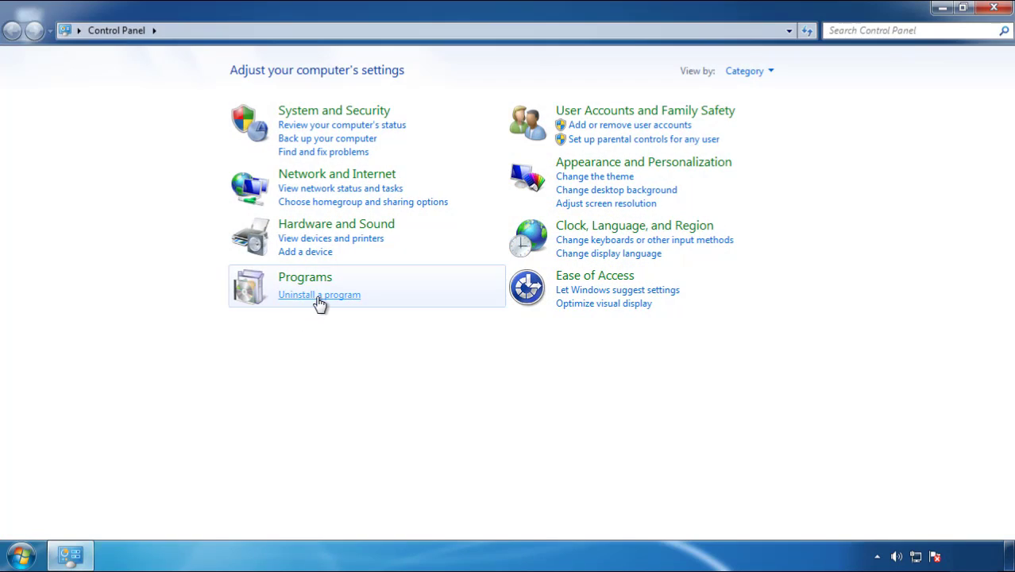
left_click(320, 303)
left_click(595, 151)
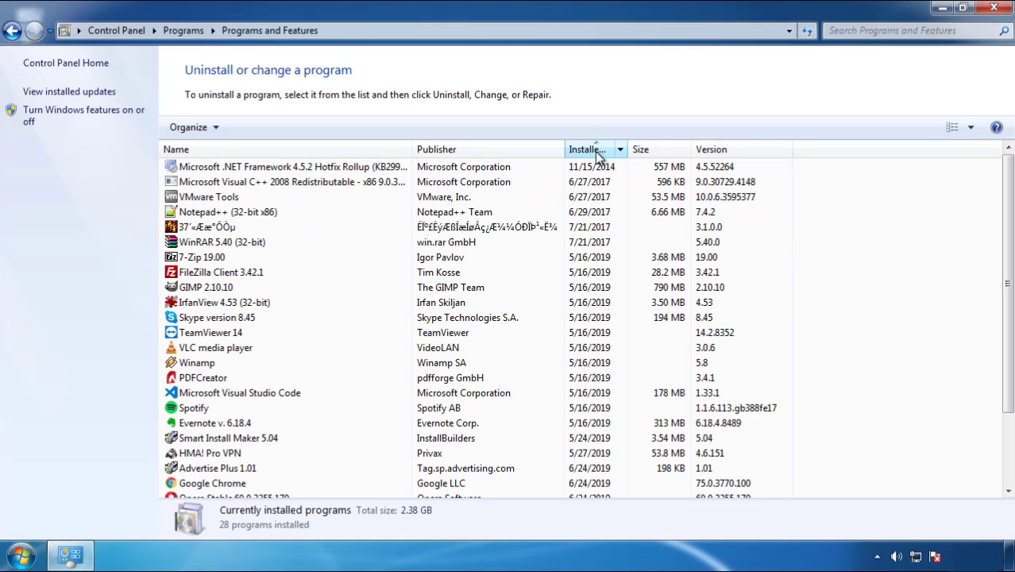
left_click(591, 151)
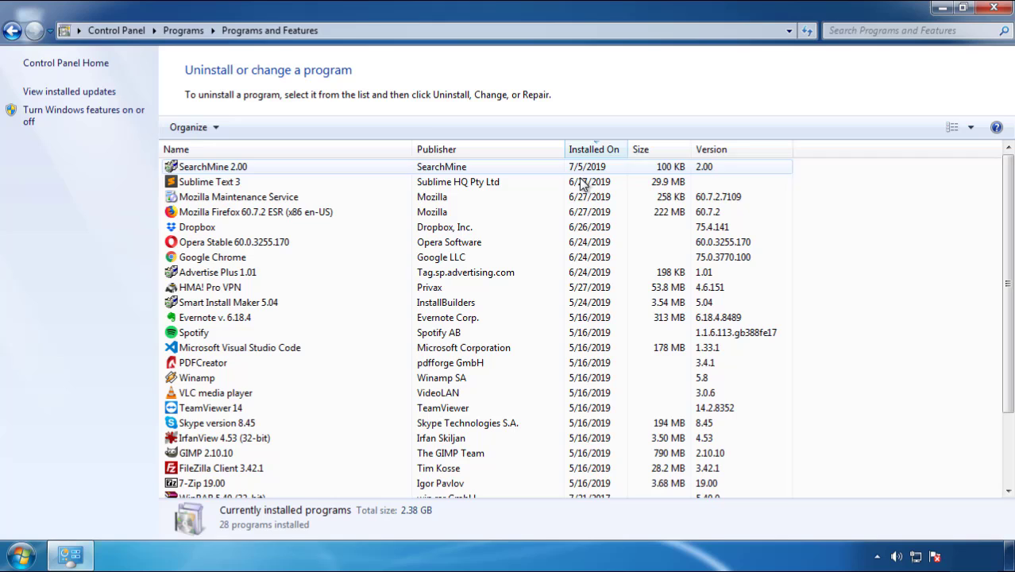
Remove SearchMine 2.00 by confirming and finishing its uninstall wizard
left_click(213, 170)
left_click(253, 127)
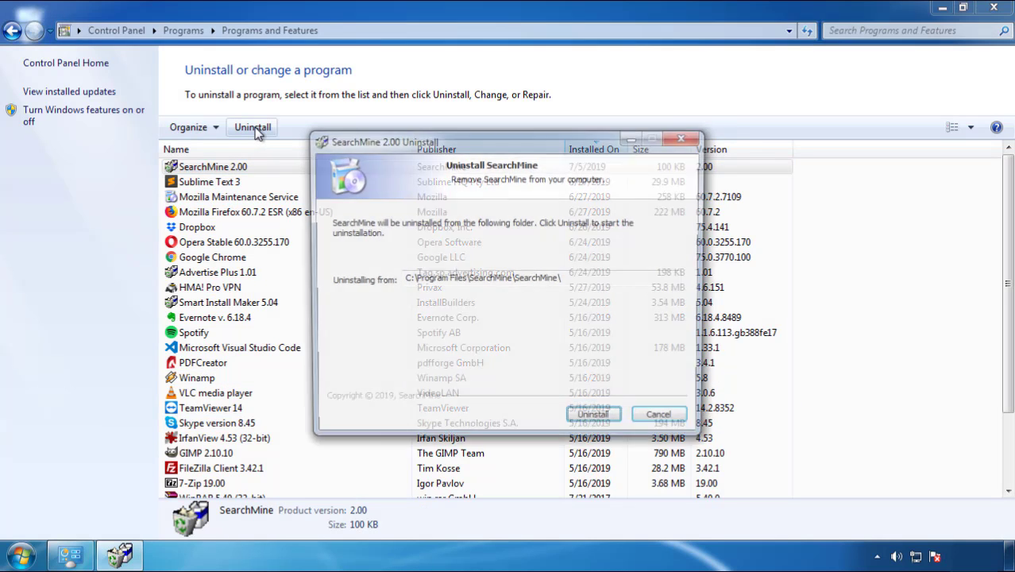
left_click(595, 420)
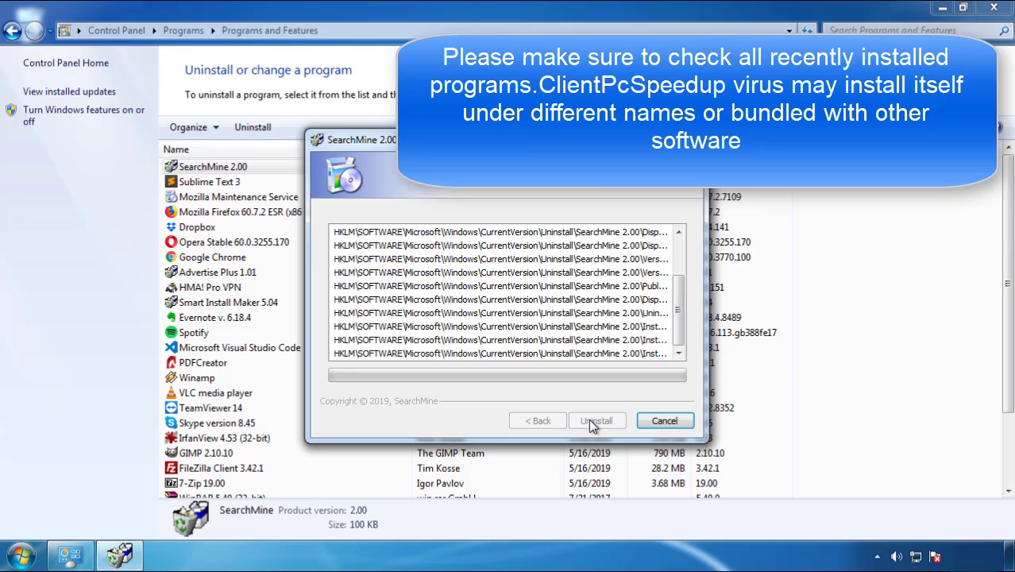
left_click(590, 420)
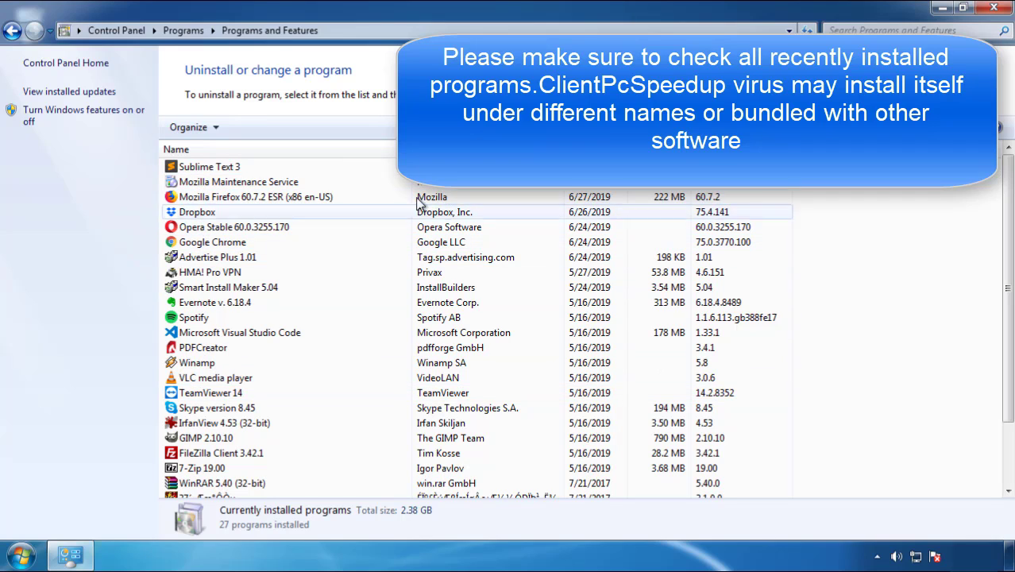
Close Programs and Features and restart Windows from the Start menu's shutdown options
left_click(996, 9)
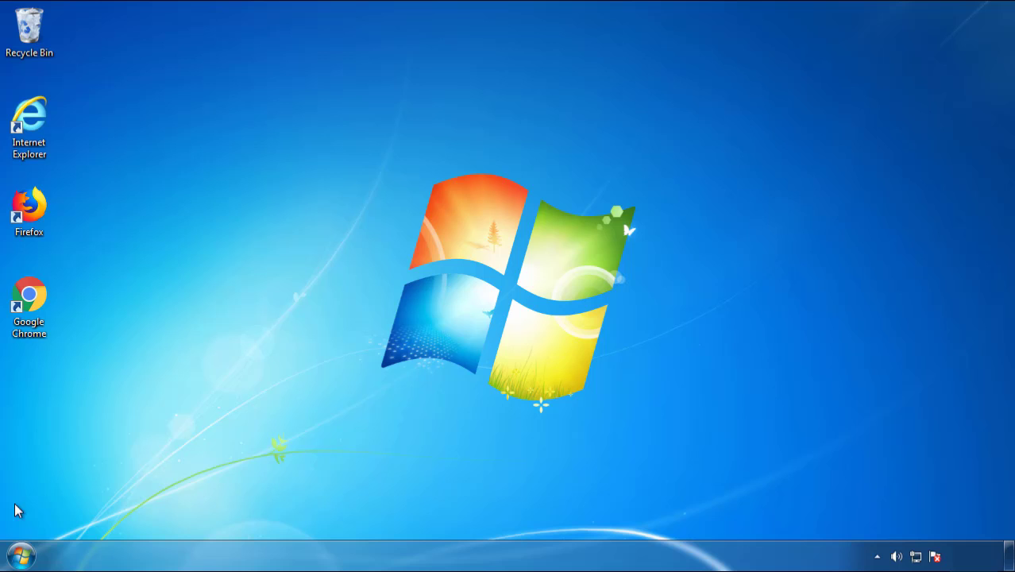
left_click(20, 554)
left_click(276, 515)
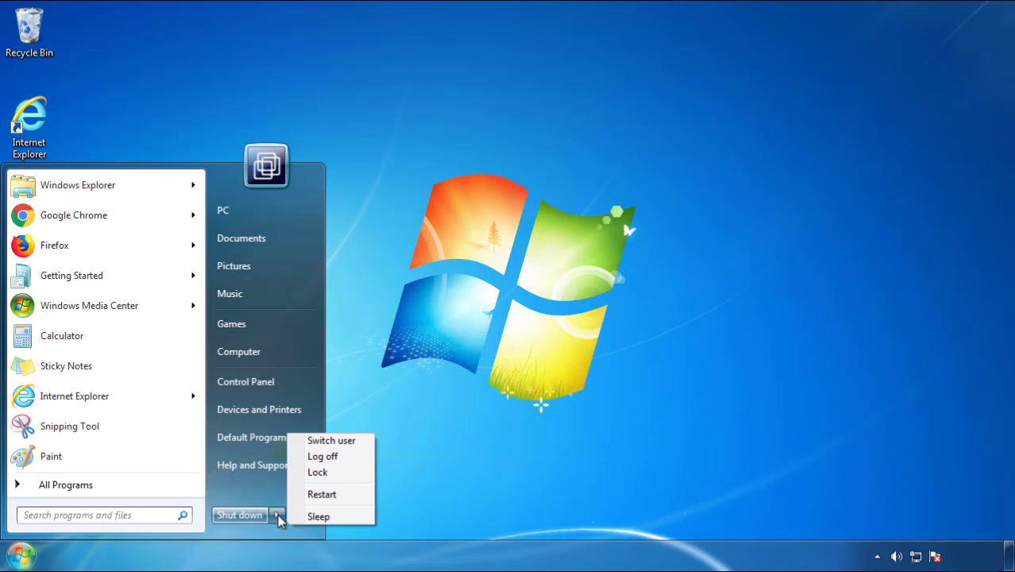
left_click(528, 445)
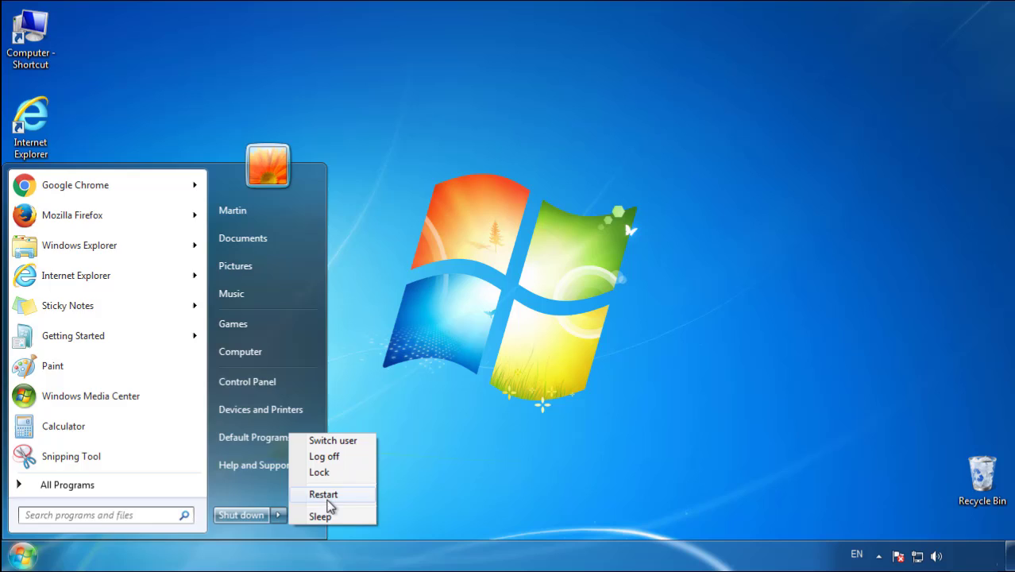
left_click(331, 499)
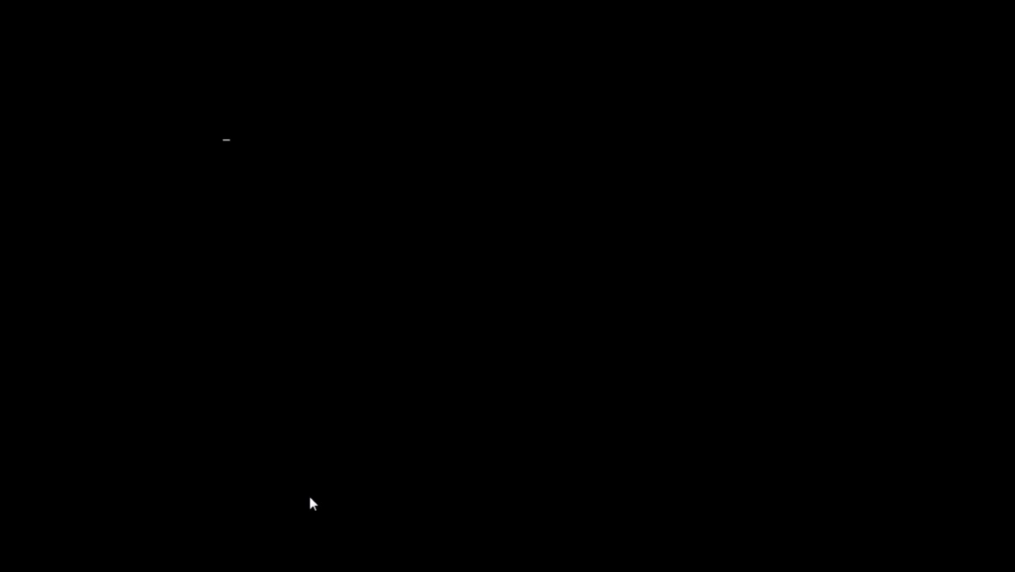
Boot Windows into Safe Mode from the F8 advanced boot options
key("F8")
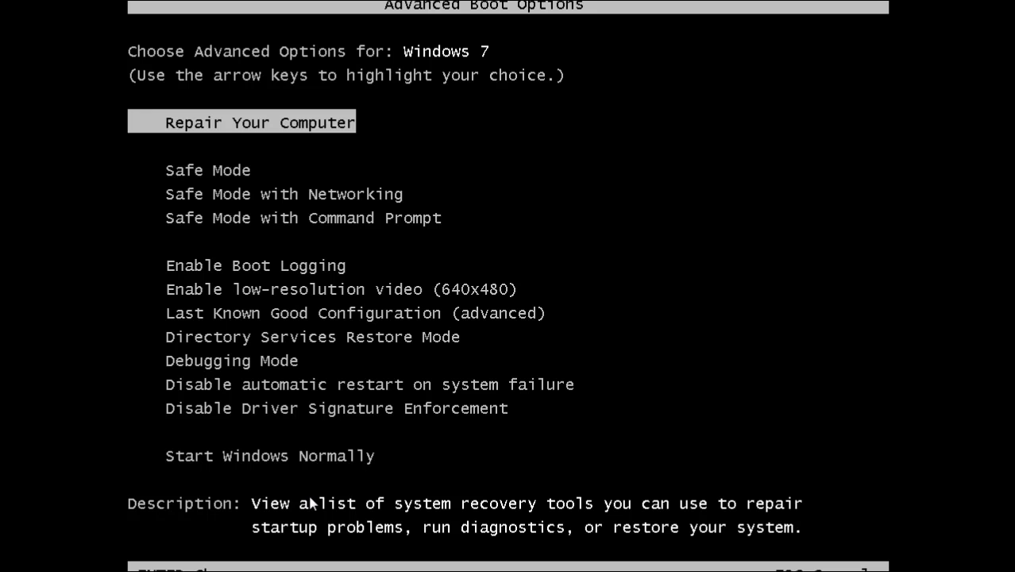
key("Down")
key("Return")
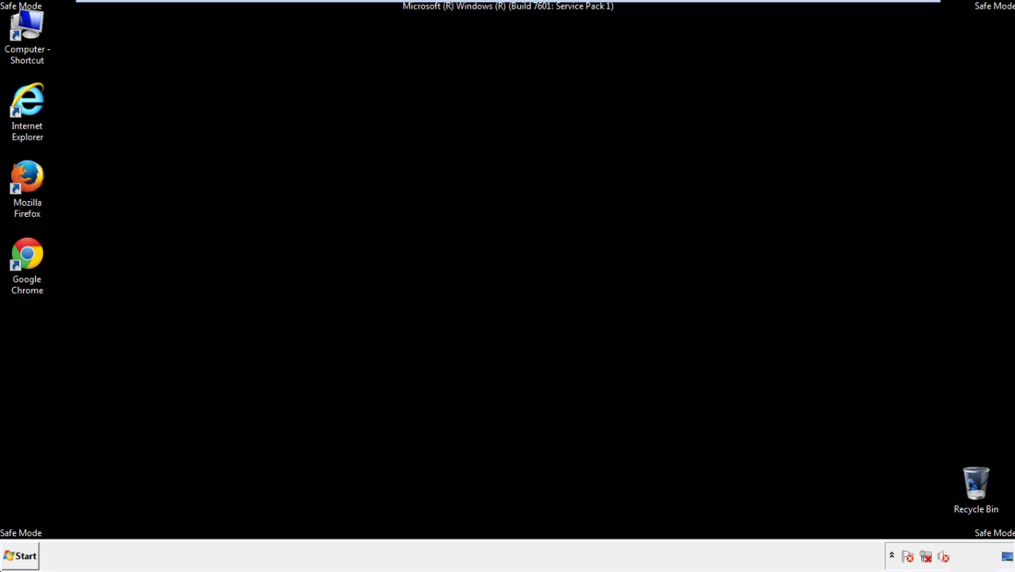
Launch Firefox, decline the default-browser prompt, and make the Menu Bar visible
double_click(35, 183)
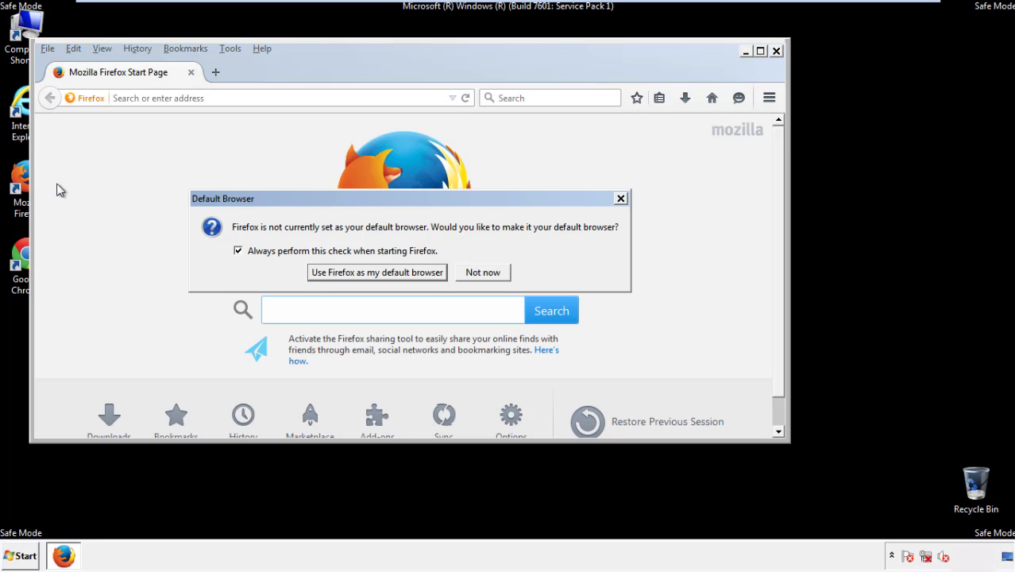
left_click(484, 272)
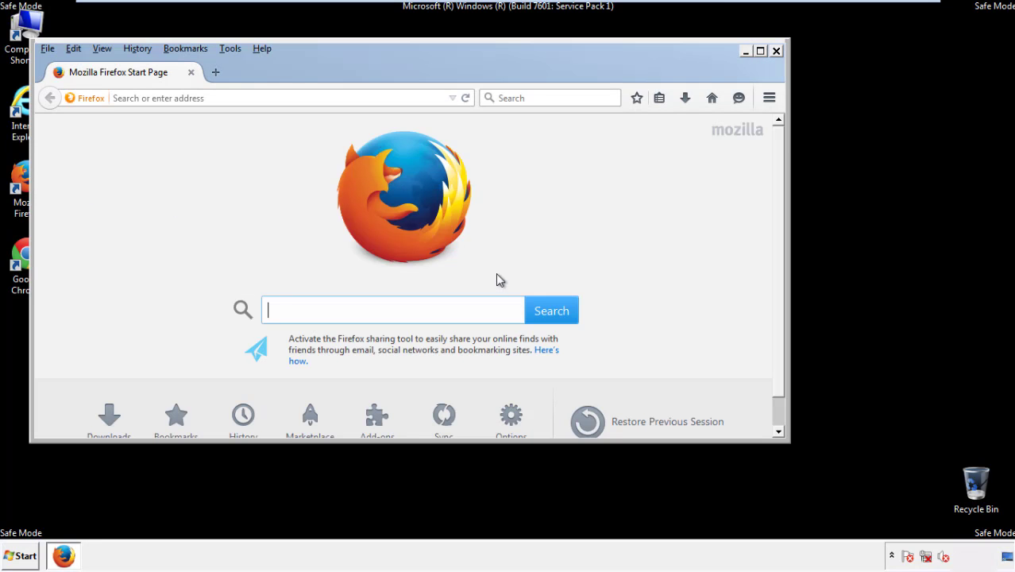
right_click(311, 68)
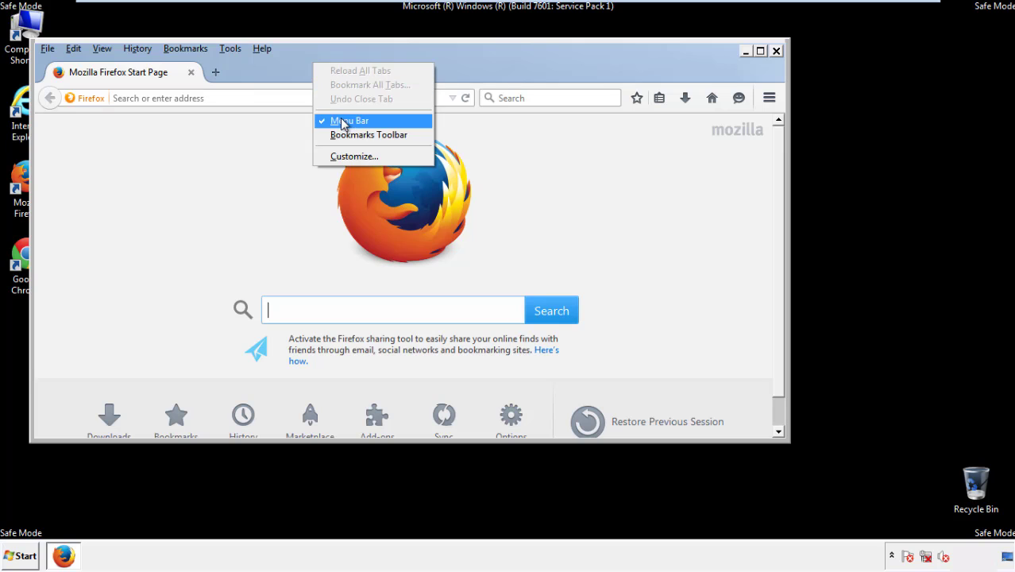
left_click(339, 117)
right_click(320, 65)
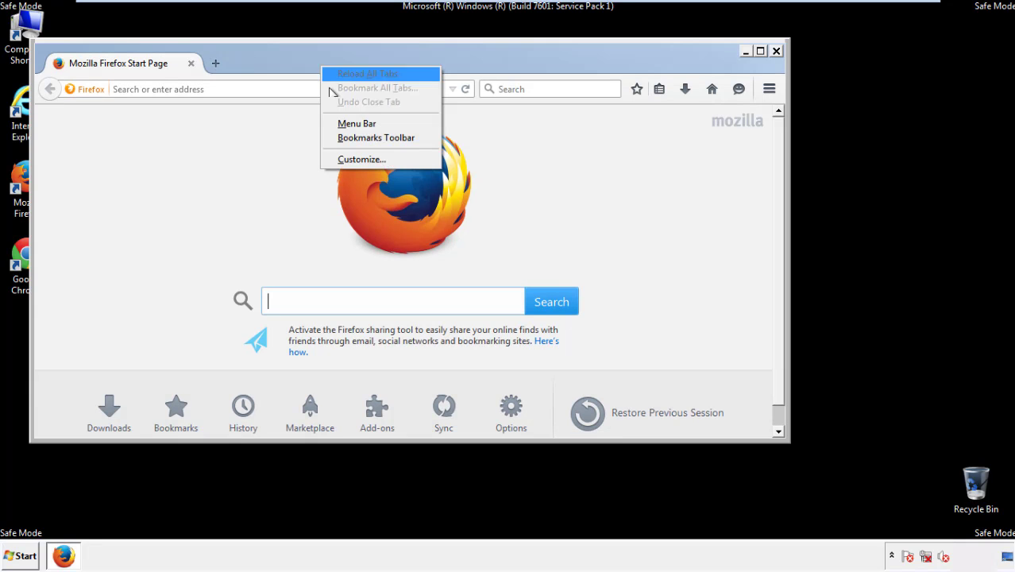
left_click(342, 125)
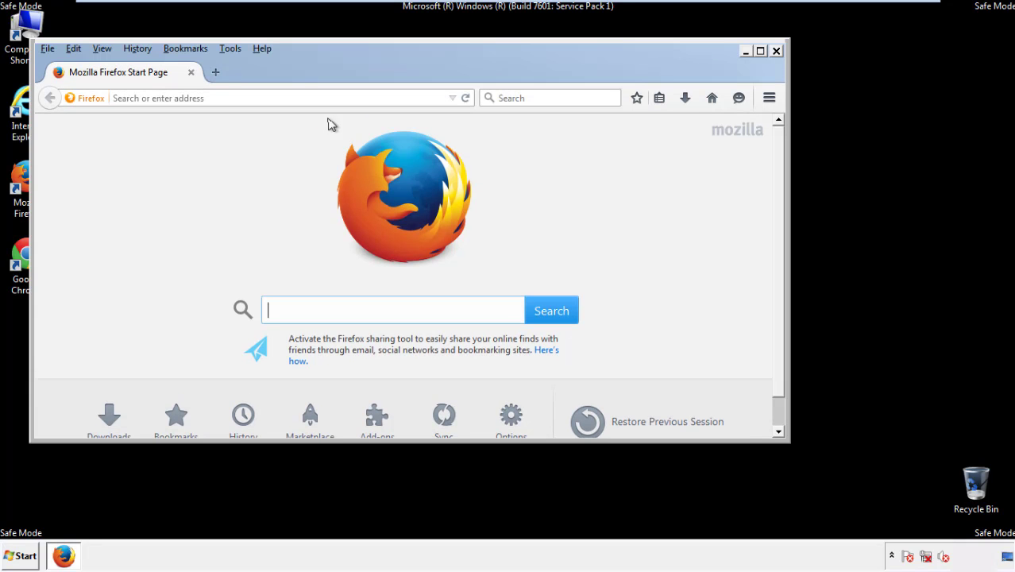
Clear Firefox's recent history for Everything, with Offline Website Data and Site Preferences included
left_click(143, 52)
left_click(151, 79)
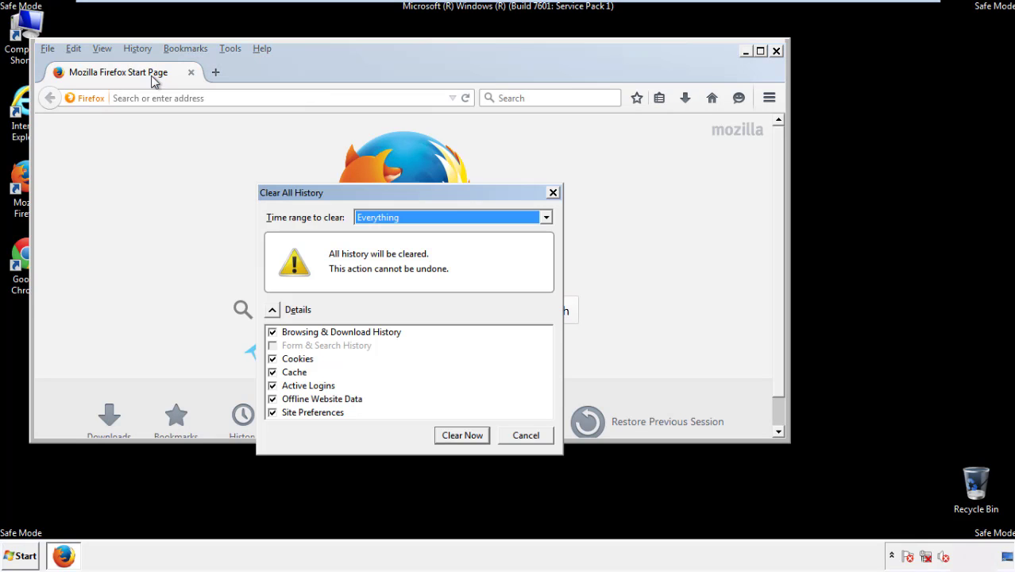
left_click(377, 221)
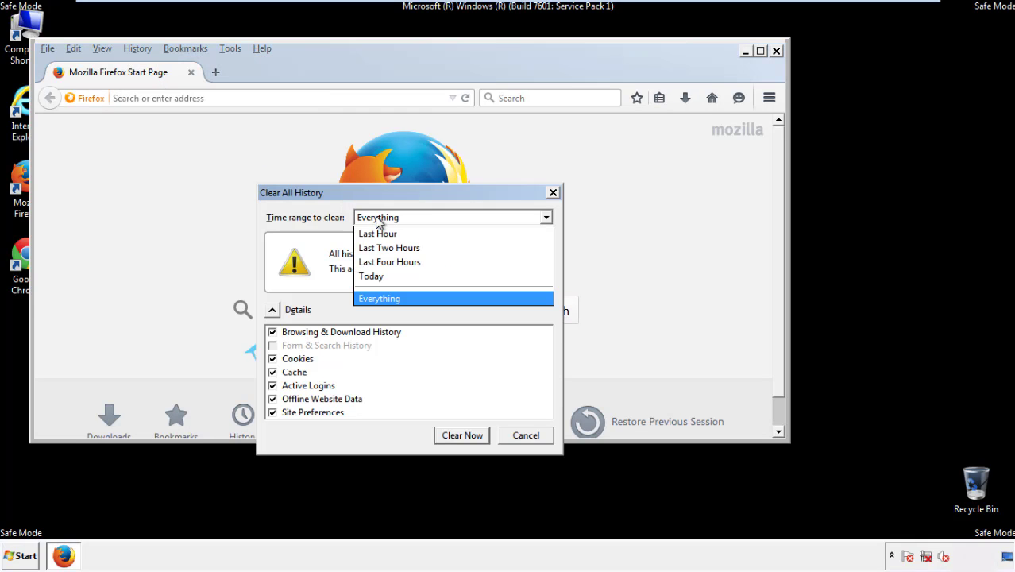
left_click(379, 297)
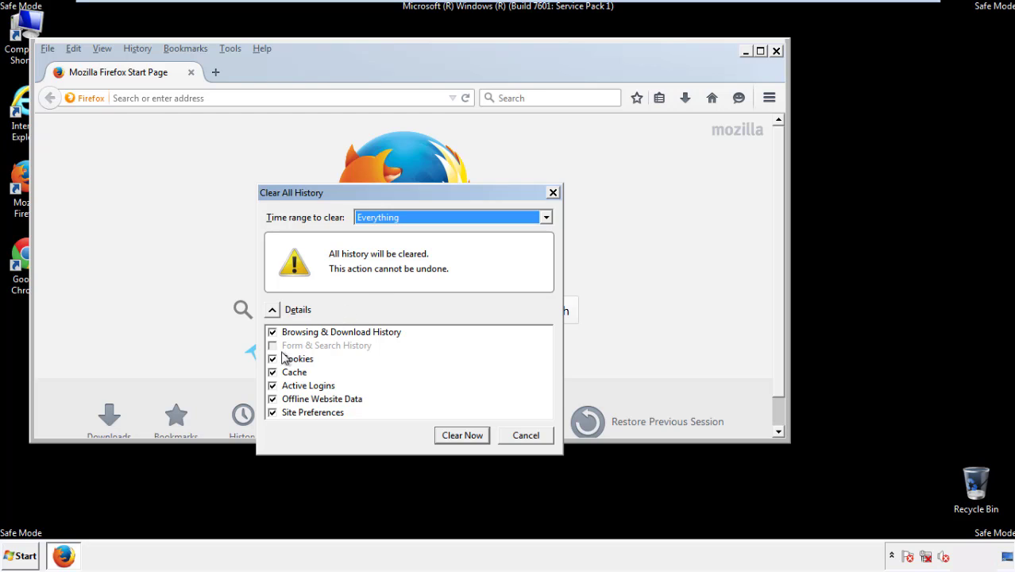
left_click(272, 398)
left_click(271, 399)
left_click(272, 413)
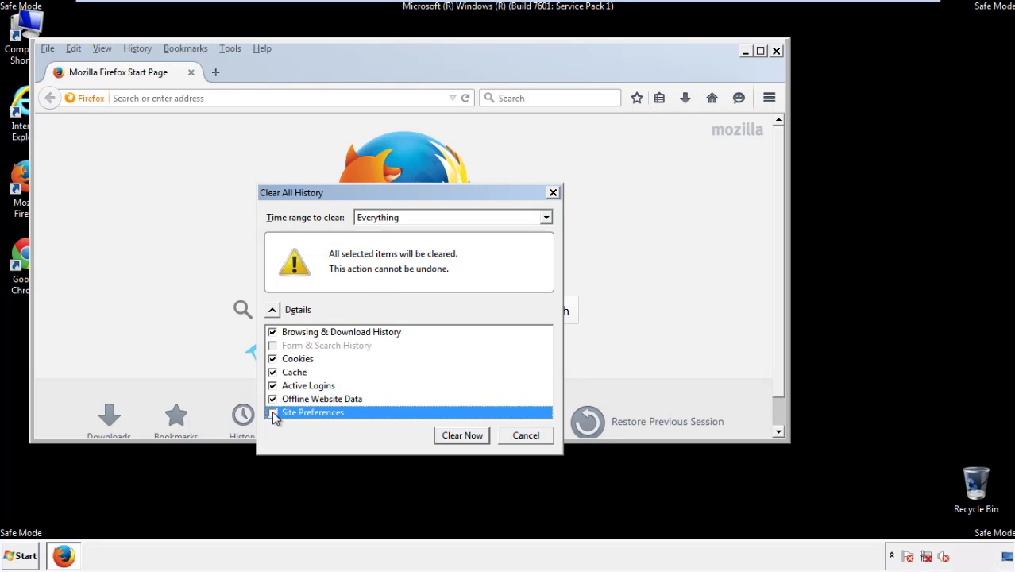
left_click(272, 413)
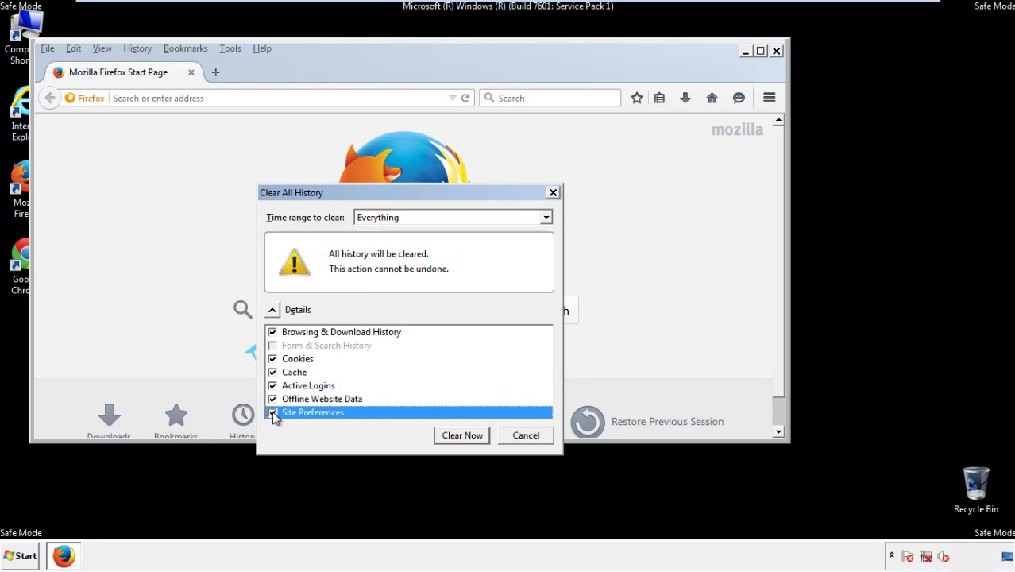
left_click(461, 436)
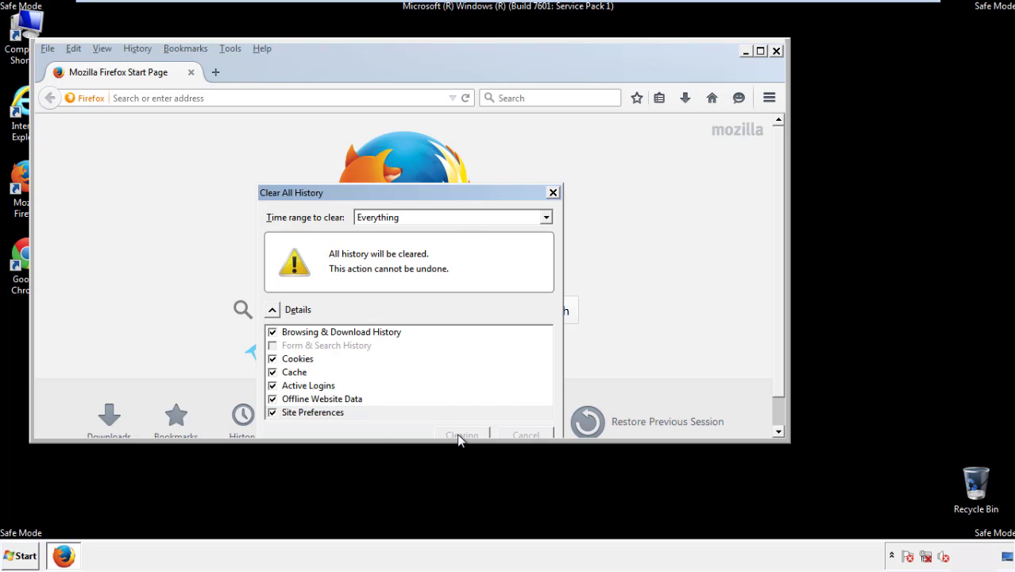
Refresh Firefox to its defaults from the Help > Troubleshooting Information page
left_click(262, 49)
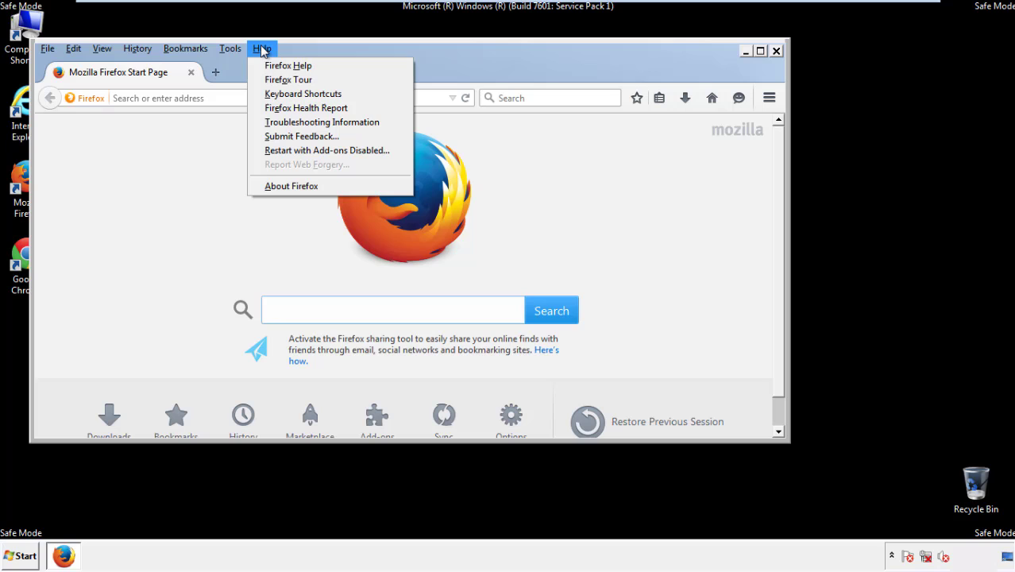
left_click(294, 122)
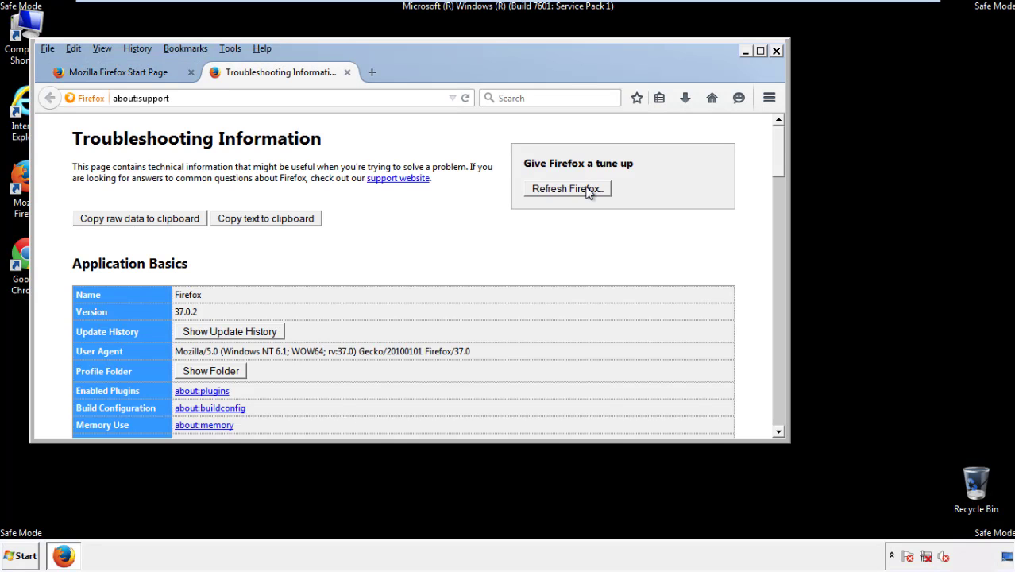
left_click(588, 193)
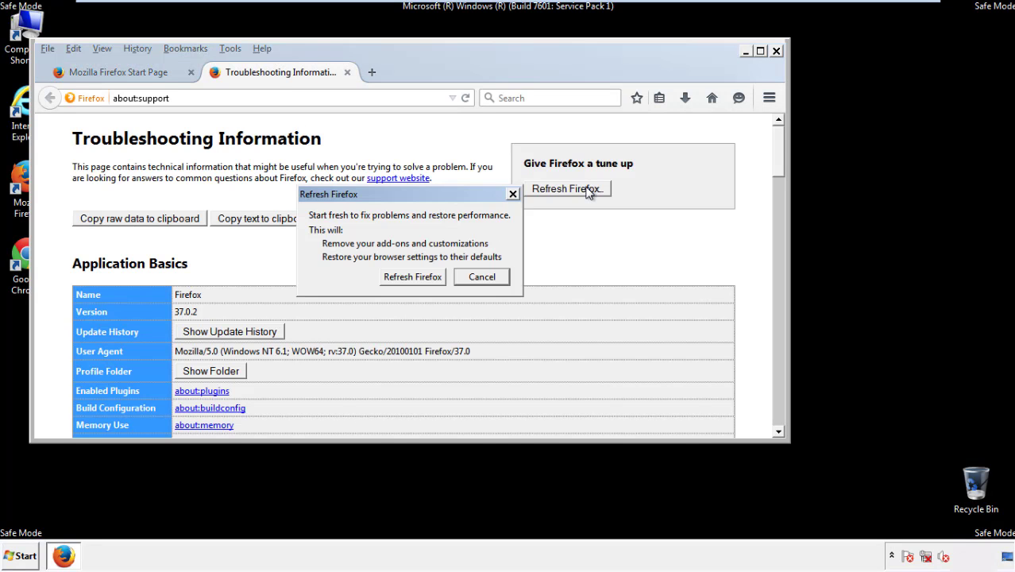
left_click(412, 276)
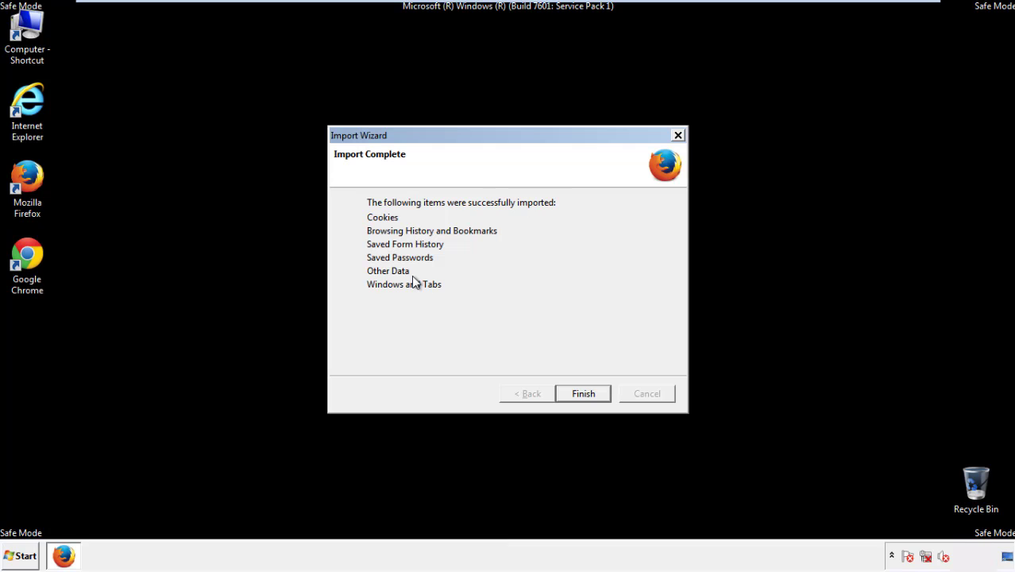
Finish importing the old data, dismiss the default-browser prompt, and close Firefox
left_click(583, 394)
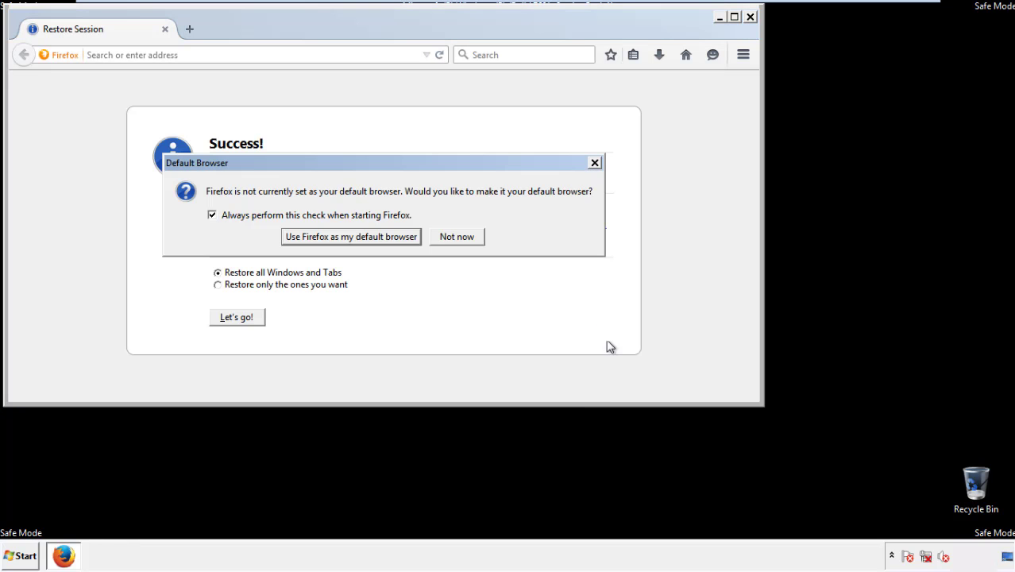
left_click(457, 238)
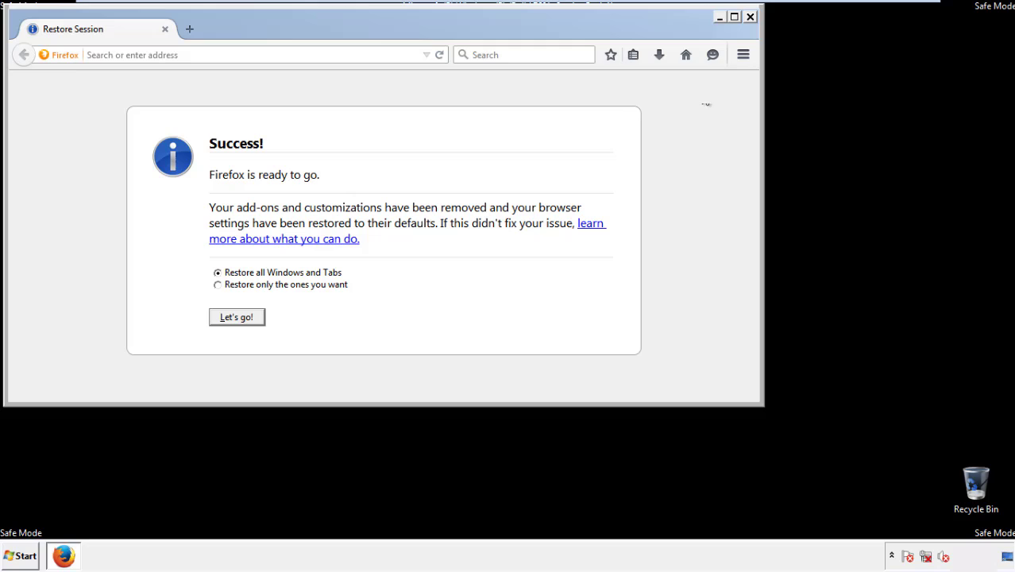
left_click(749, 16)
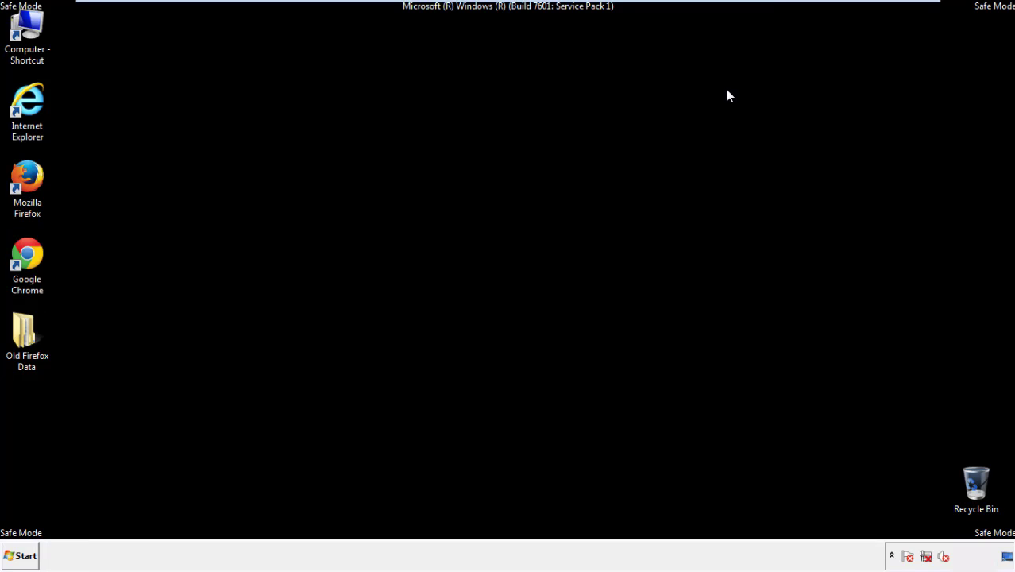
Launch Chrome, stop its default-browser prompt, and reach the History page through Settings
left_click(23, 253)
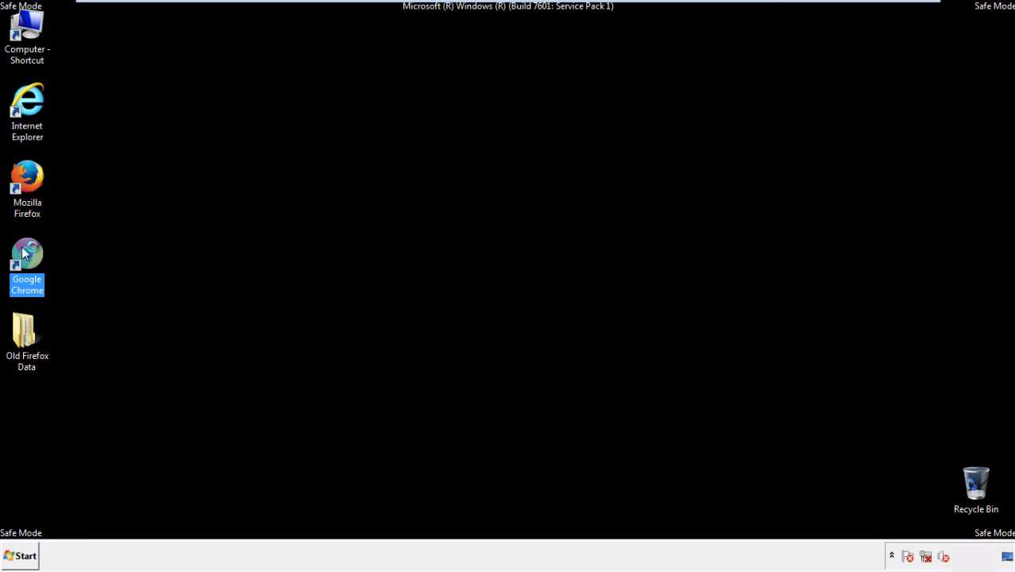
double_click(23, 253)
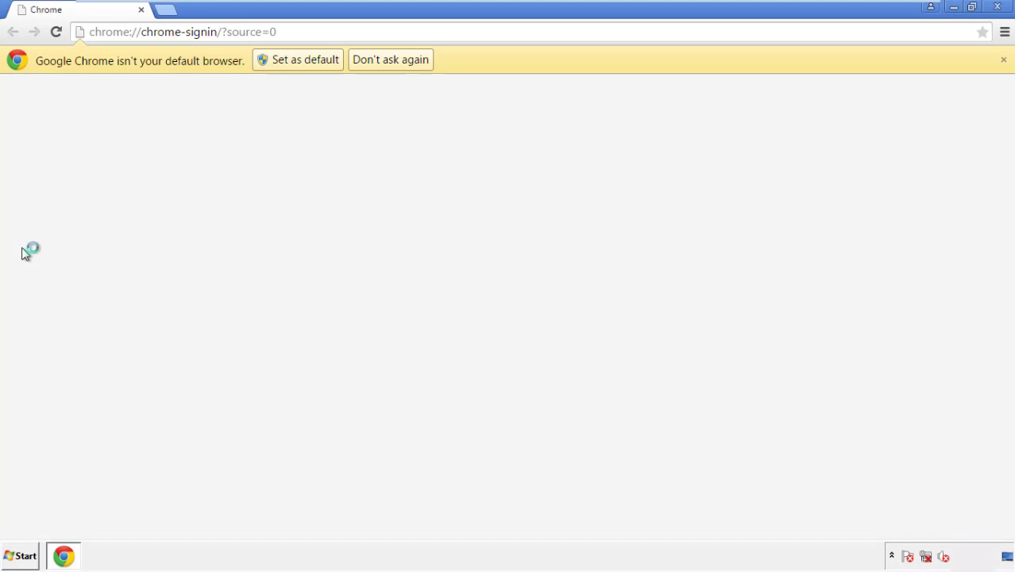
left_click(389, 60)
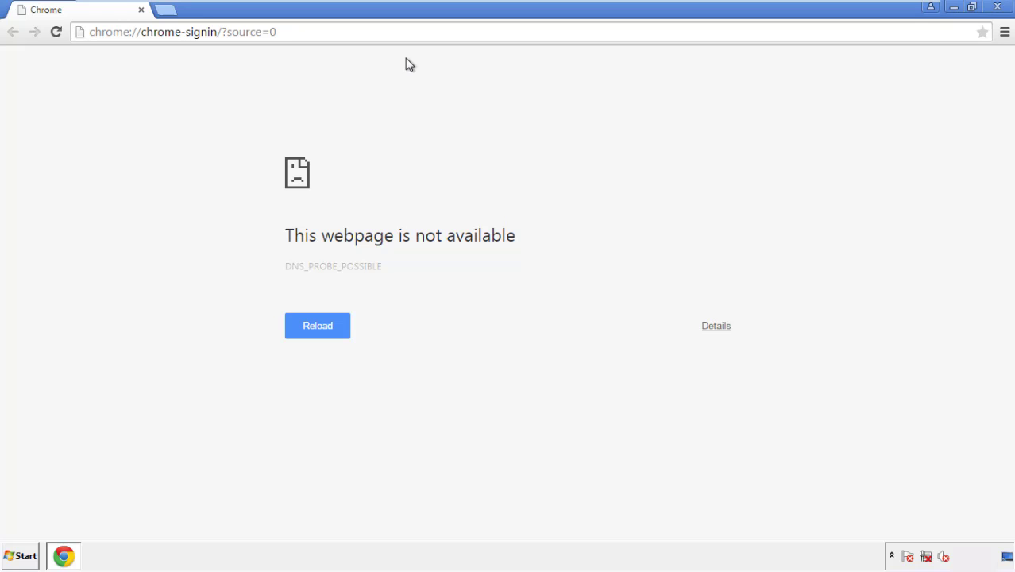
left_click(1005, 35)
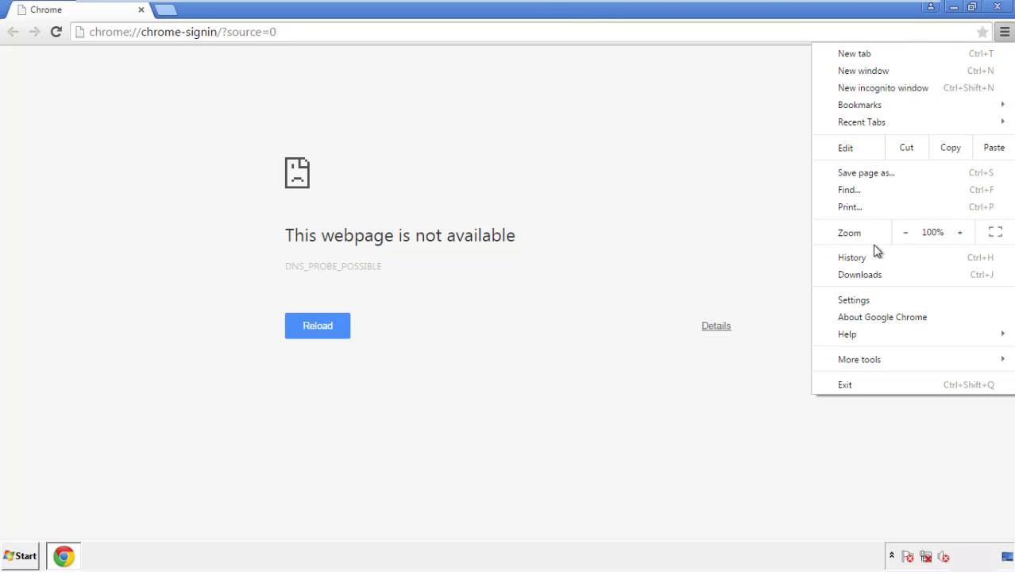
left_click(858, 299)
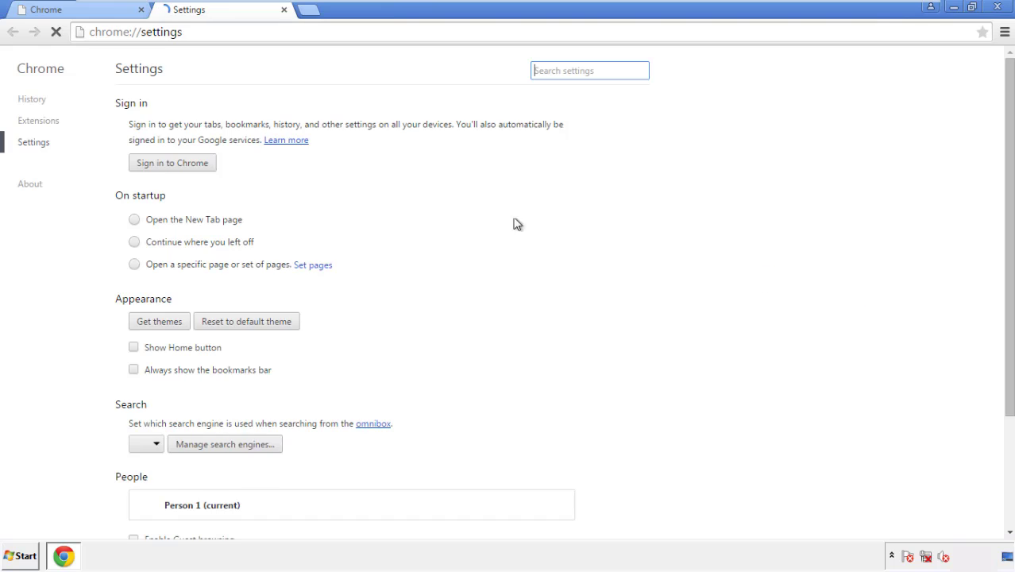
left_click(36, 102)
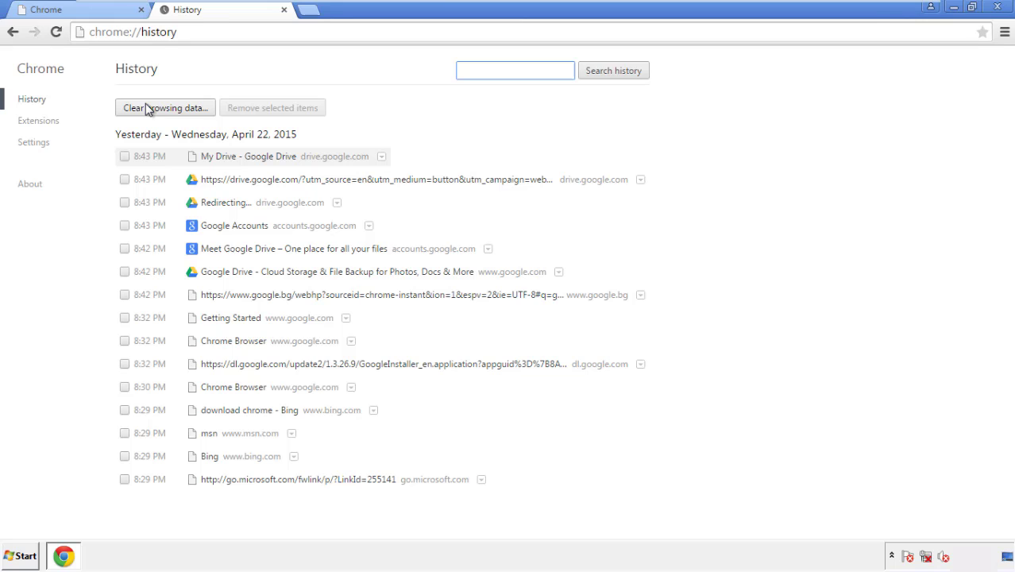
Clear Chrome data from the beginning of time, adding autofill and hosted app data
left_click(151, 111)
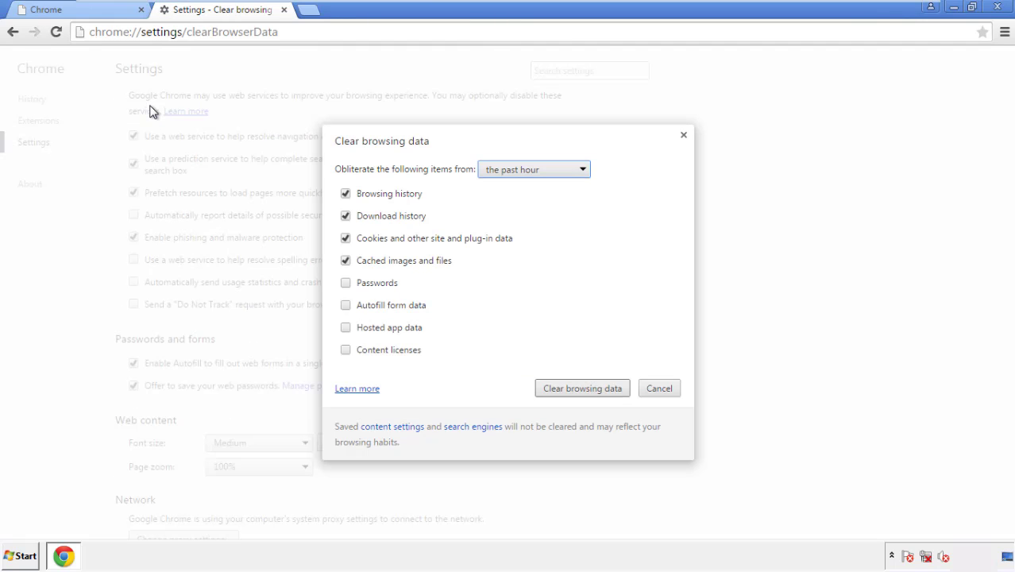
left_click(511, 172)
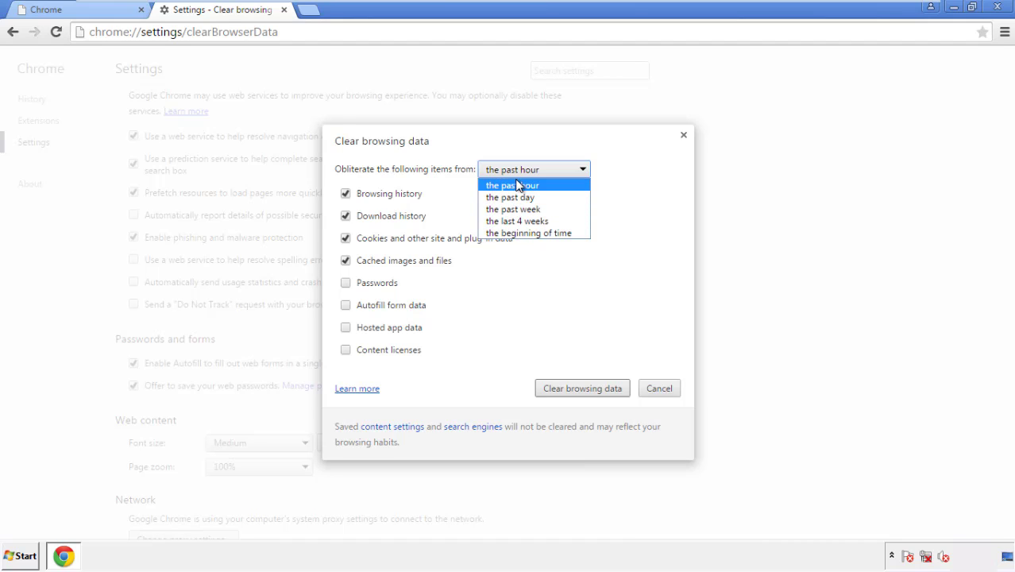
left_click(508, 233)
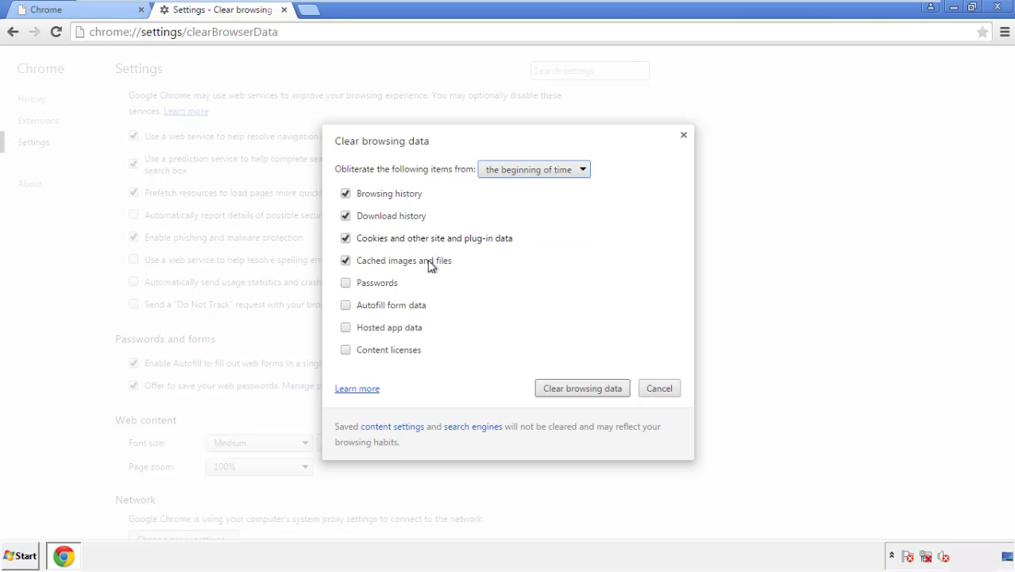
left_click(348, 307)
left_click(346, 329)
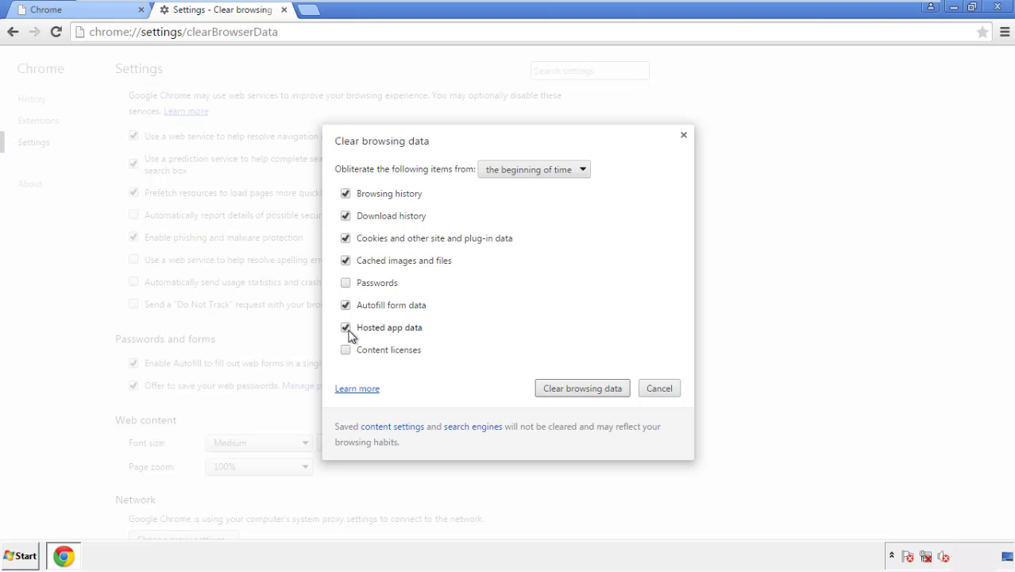
left_click(565, 389)
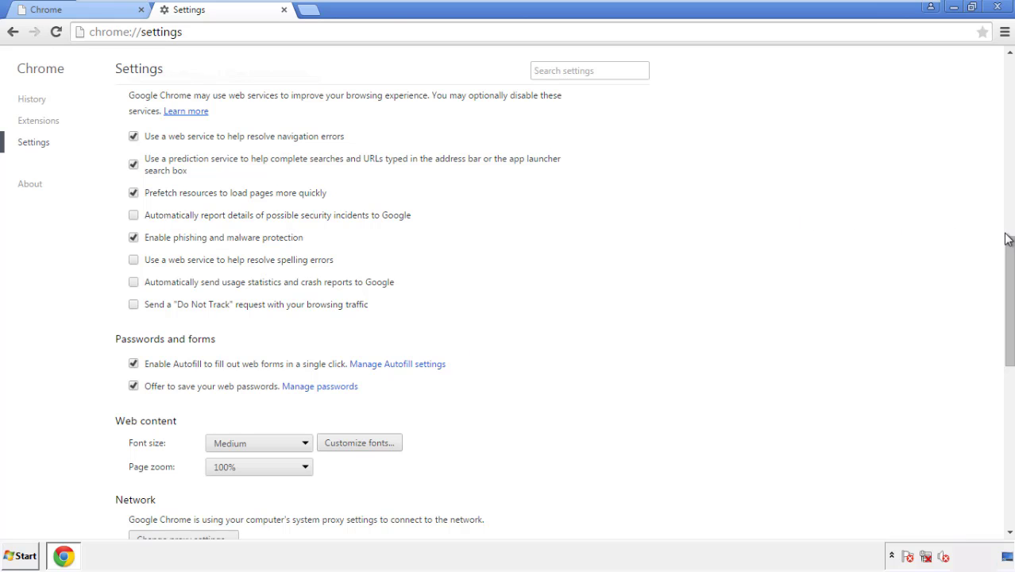
Reset Chrome's settings to defaults from the bottom of Settings, then close Chrome
left_click_drag(1007, 238, 1007, 437)
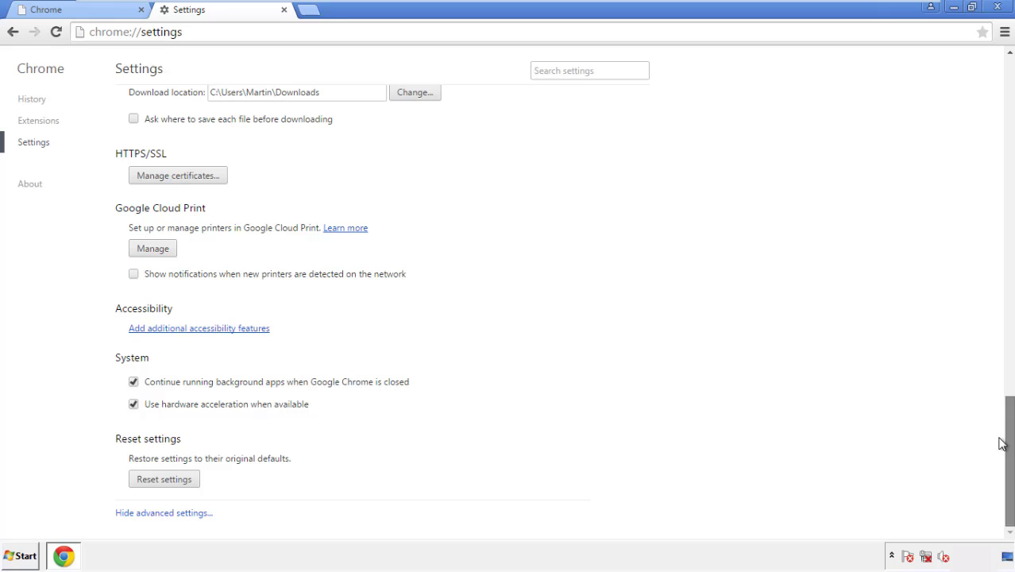
left_click(191, 482)
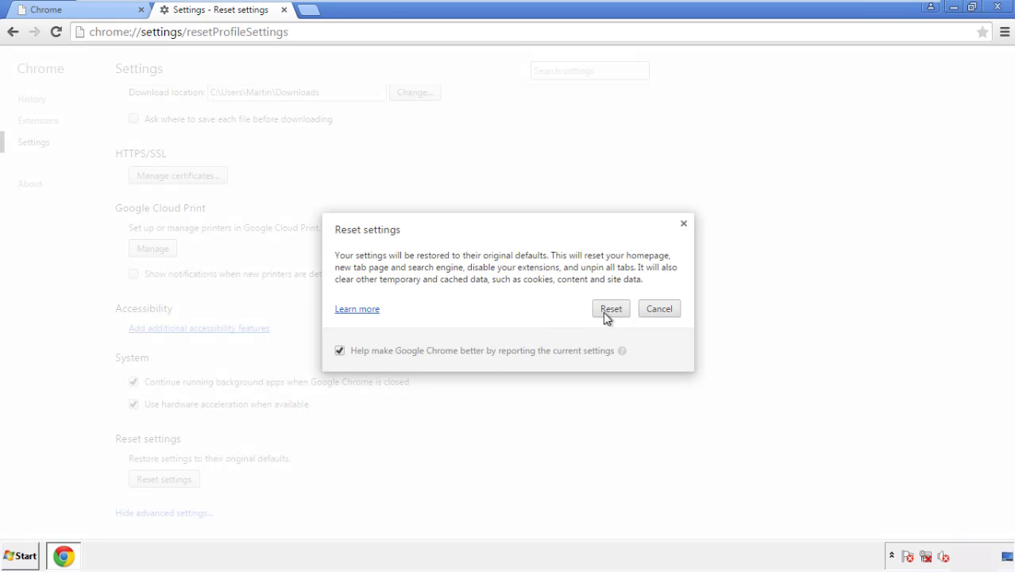
left_click(612, 309)
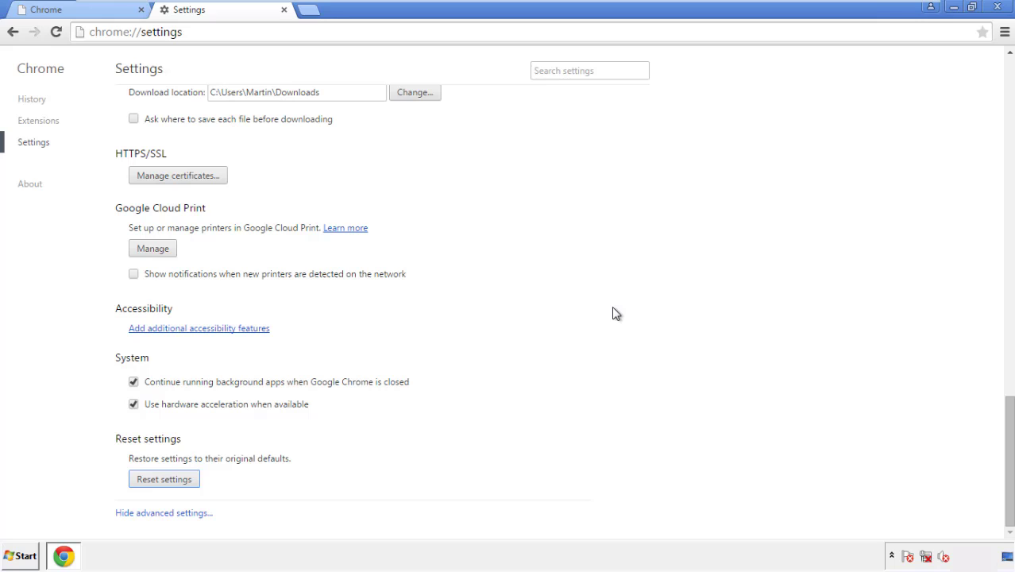
left_click(997, 6)
Launch Firefox, remove Search Mine in the Add-ons manager, and close the browser
left_click(547, 258)
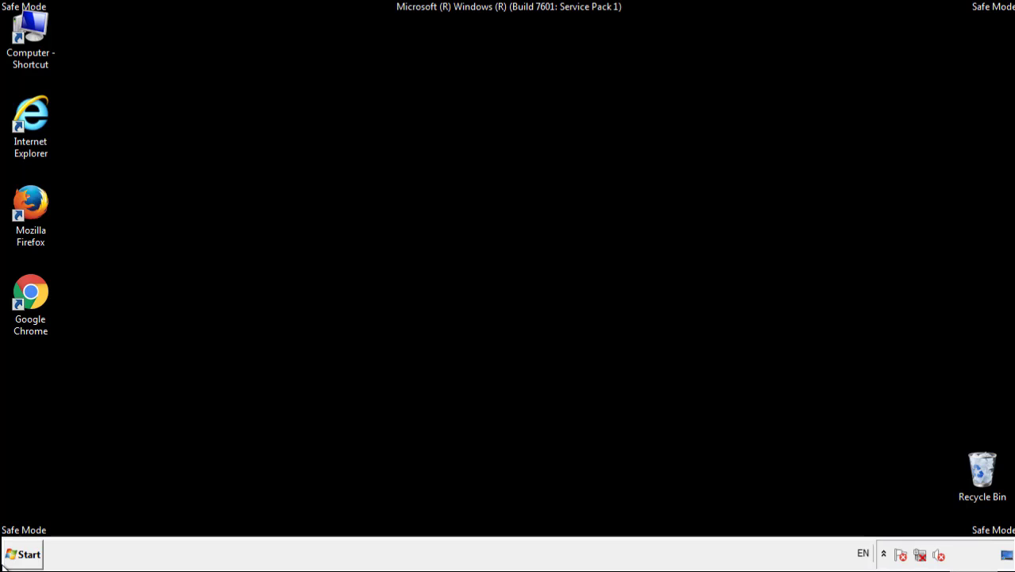
double_click(39, 198)
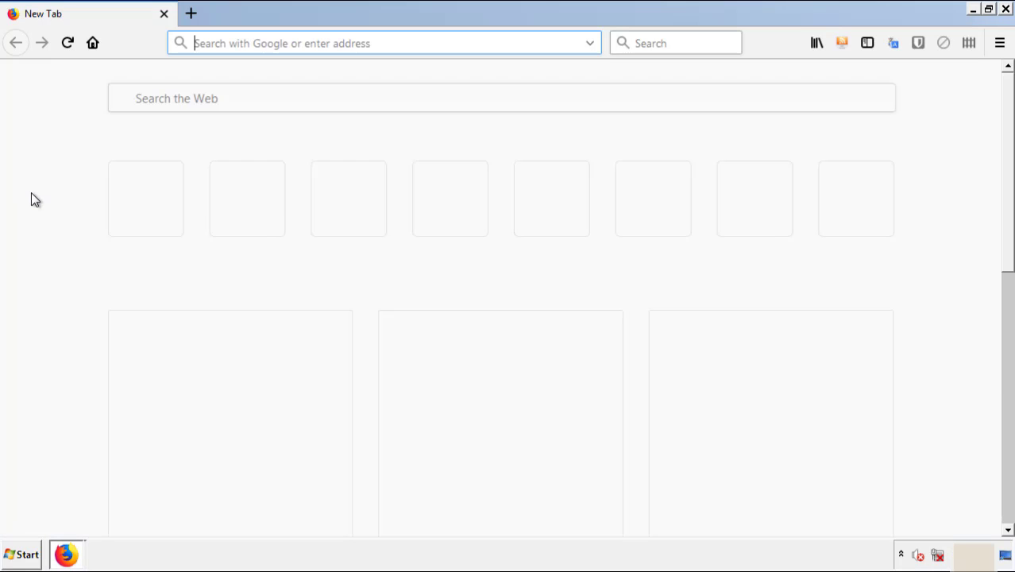
left_click(999, 43)
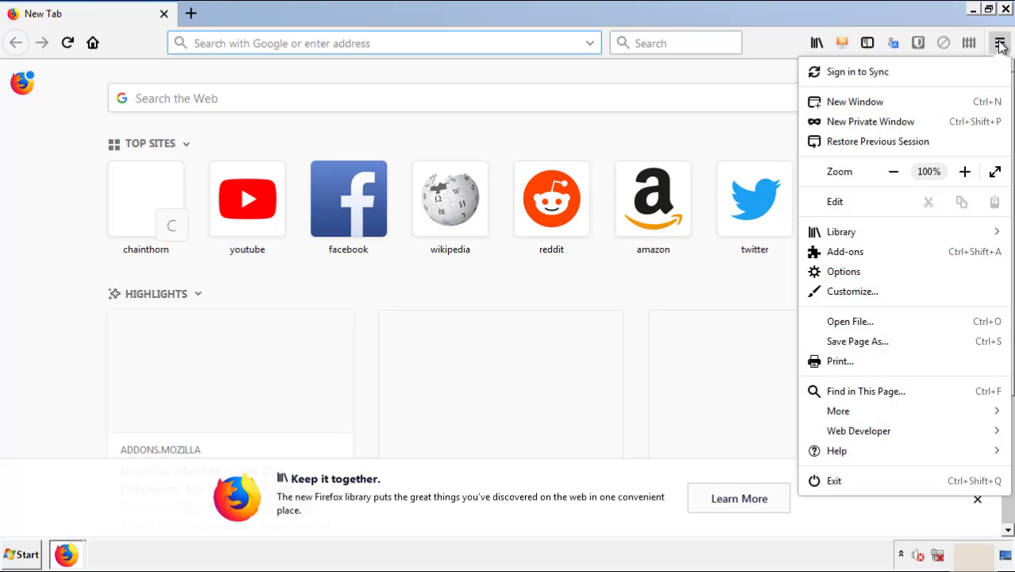
left_click(936, 259)
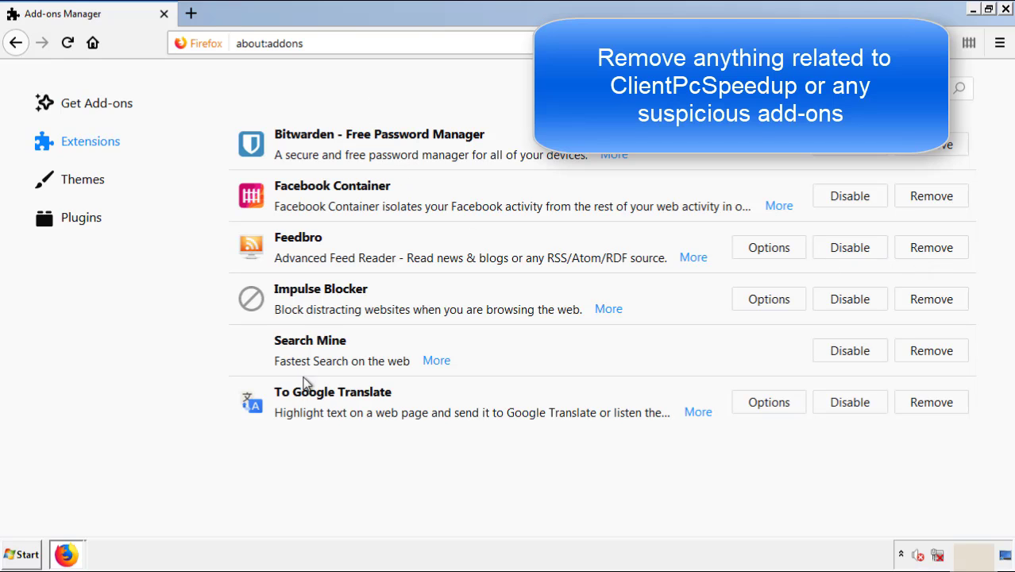
left_click(926, 356)
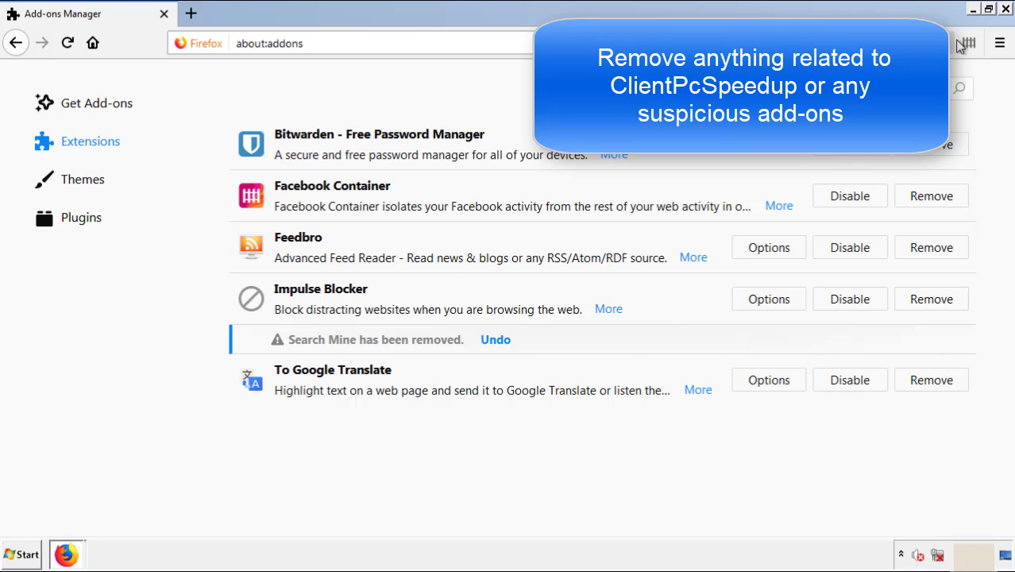
left_click(1007, 10)
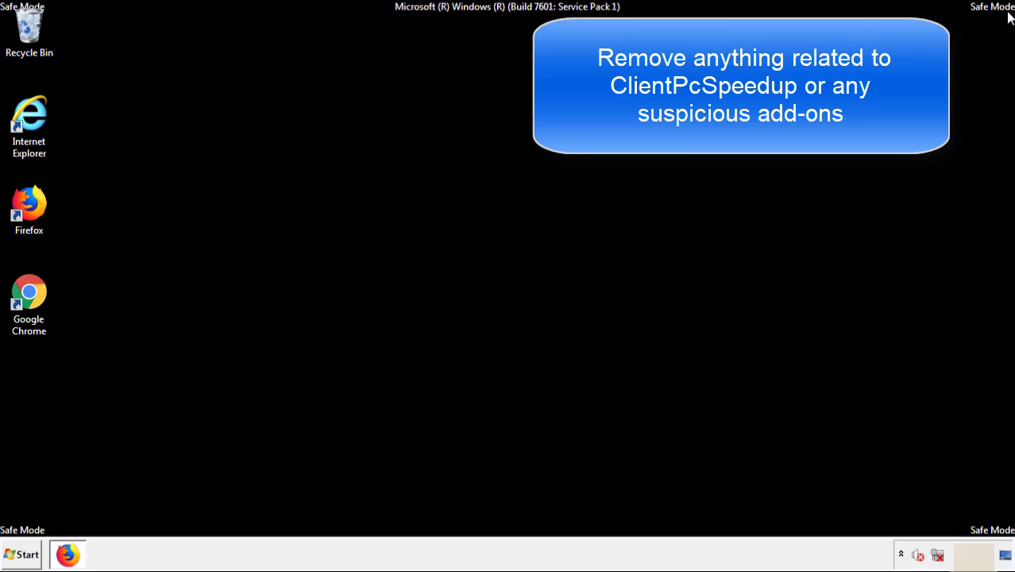
Launch Chrome and remove Search Mine from More tools > Extensions, confirming the removal
double_click(29, 295)
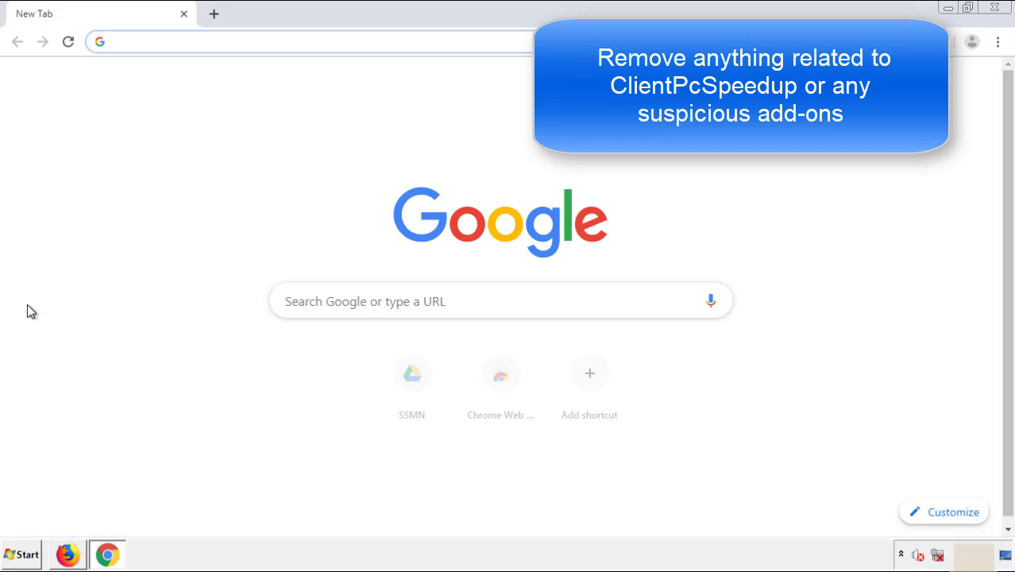
left_click(997, 41)
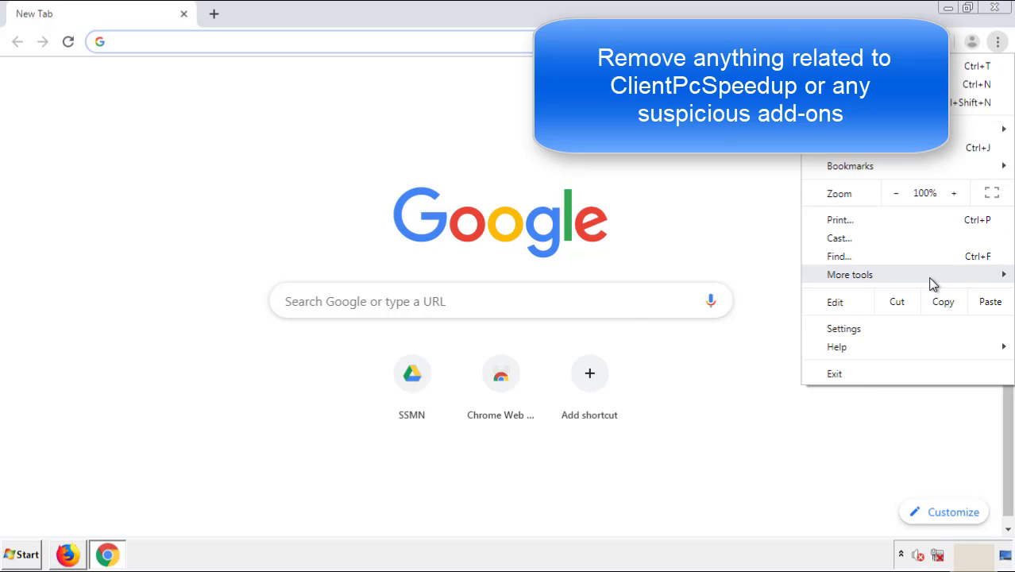
mouse_move(908, 279)
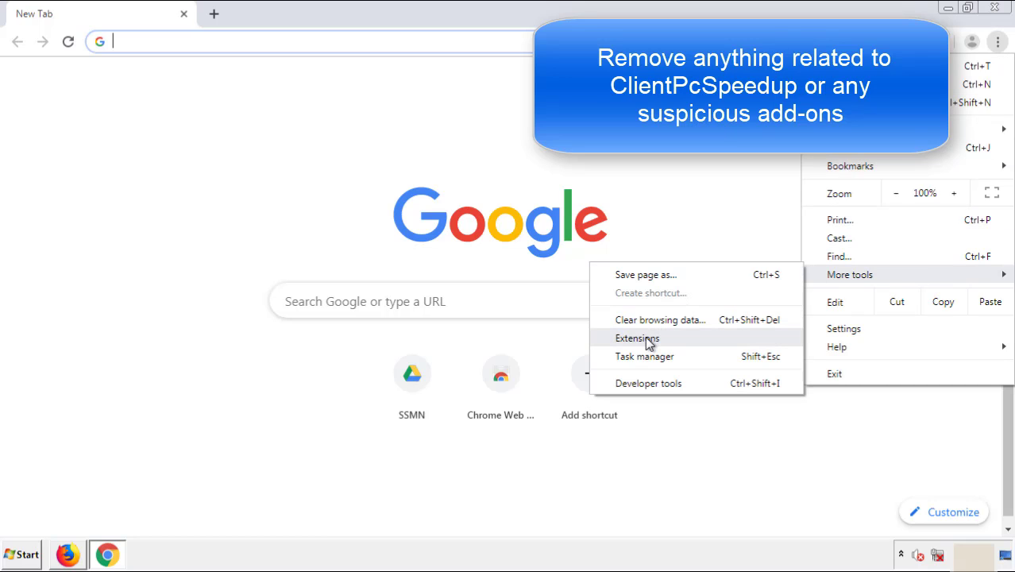
left_click(645, 337)
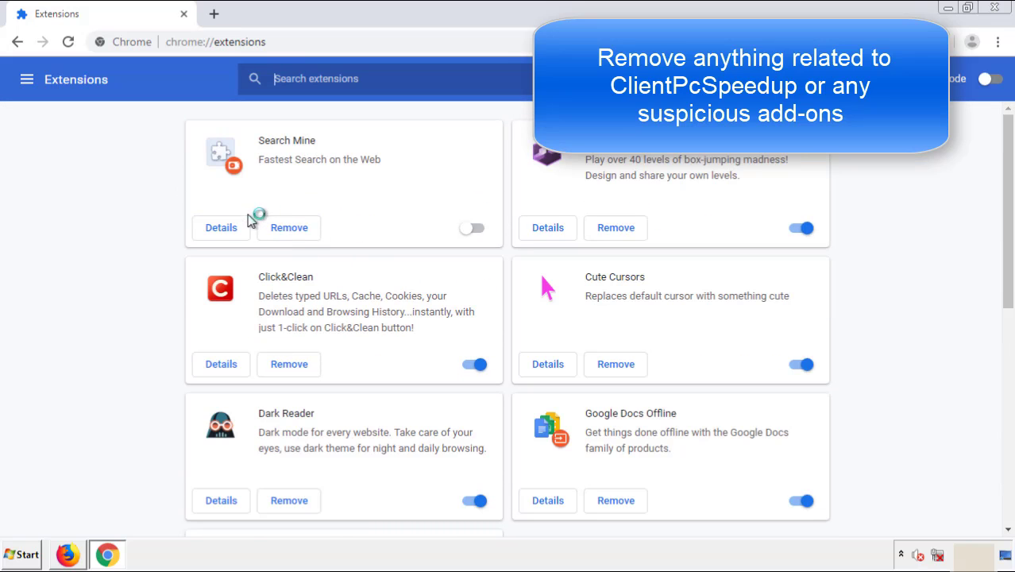
left_click(286, 229)
key("Return")
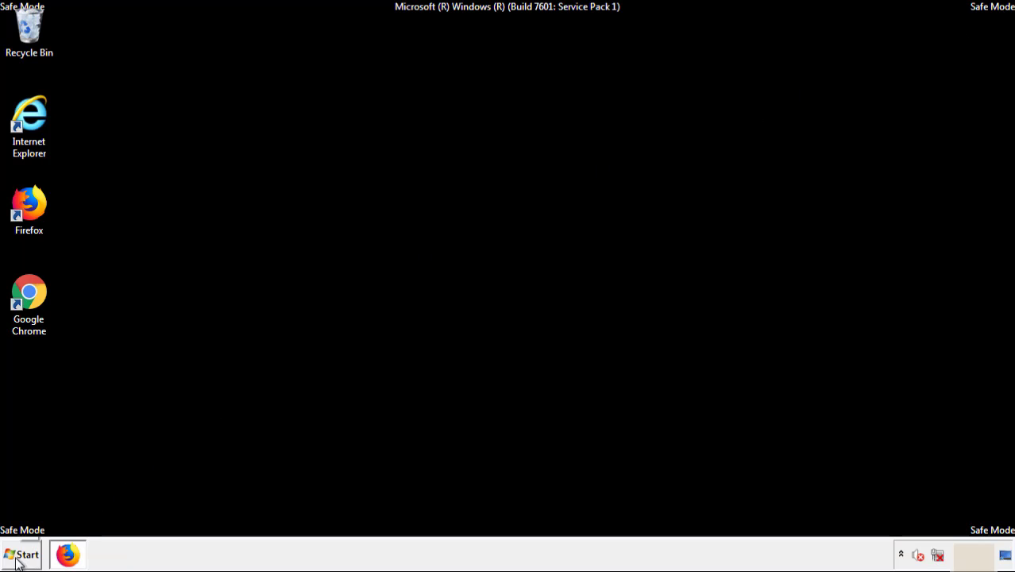
From the Start menu, expand the Shut down options to reveal Restart
left_click(17, 556)
left_click(274, 520)
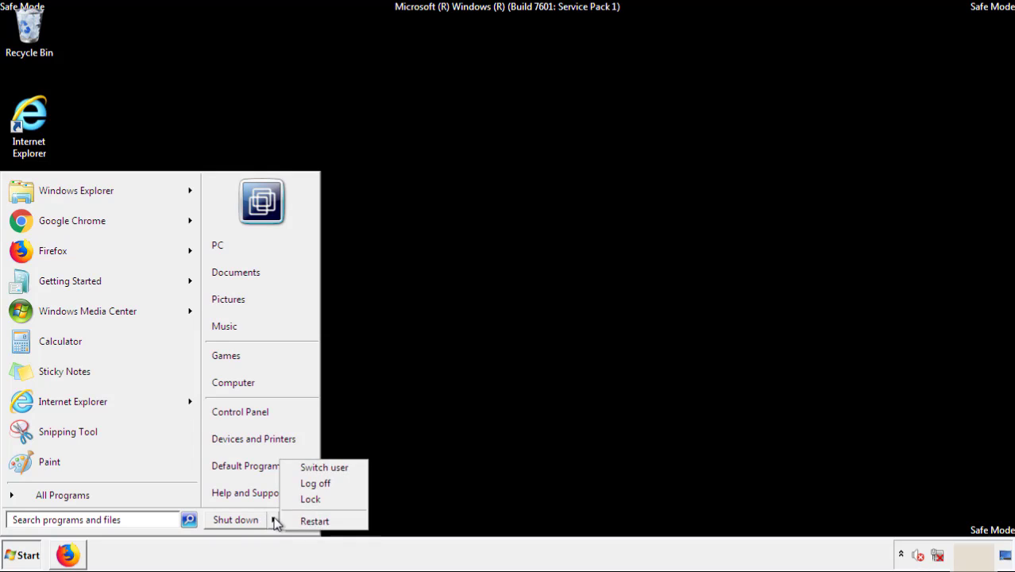